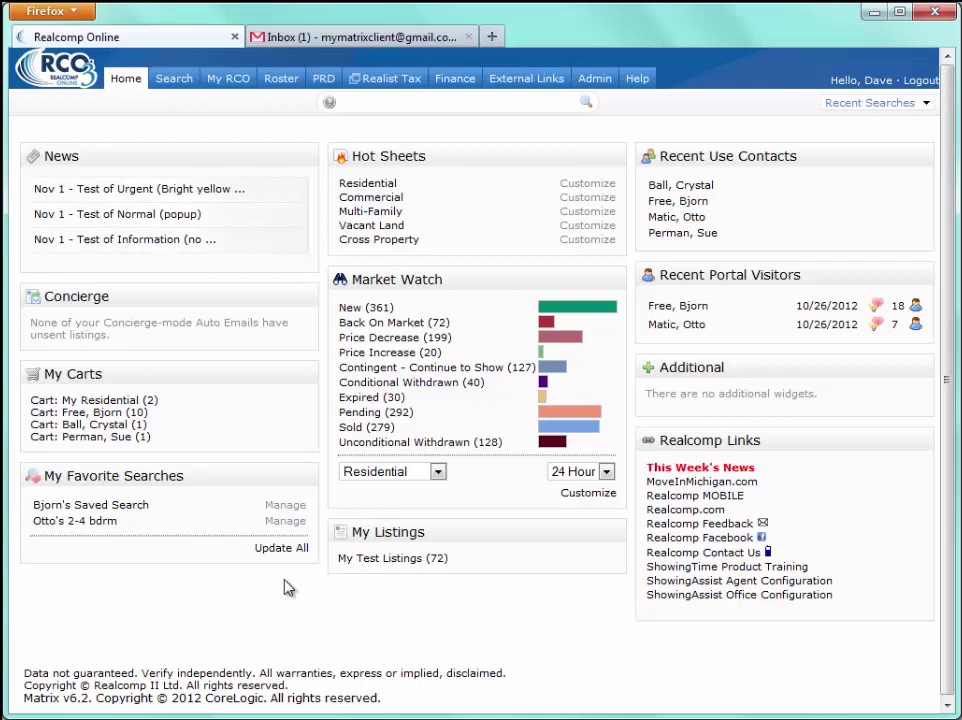
Move the My Carts widget beneath Market Watch and the My Listings widget beneath My Favorite Searches on the home page
{"action": "left_click", "coordinate": [120, 513]}
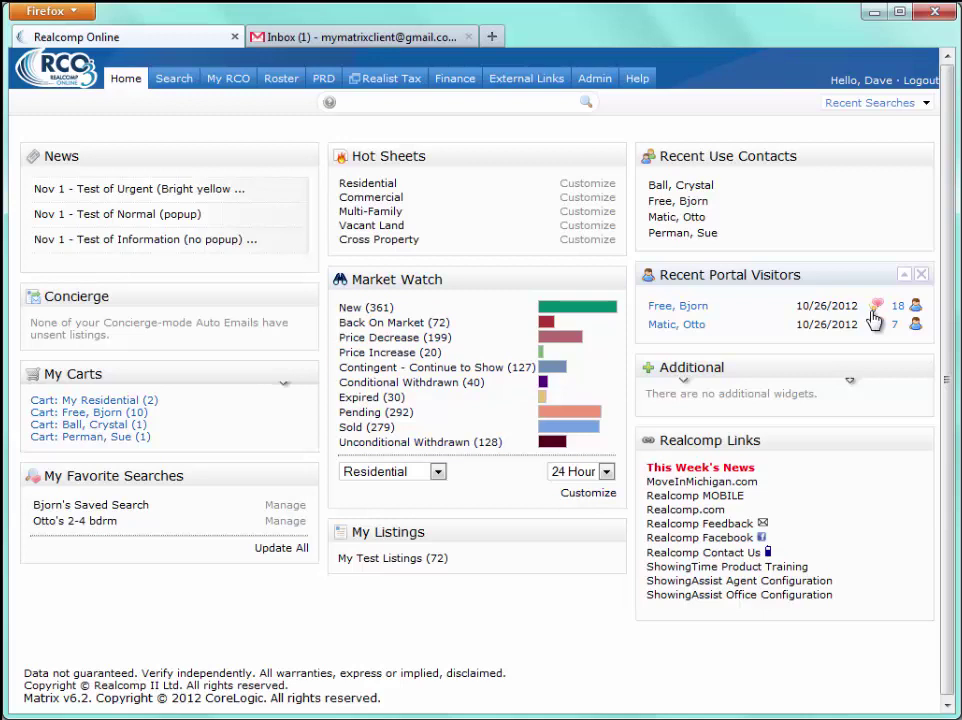
{"action": "left_click_drag", "start_coordinate": [284, 381], "coordinate": [534, 555]}
{"action": "left_click_drag", "start_coordinate": [530, 623], "coordinate": [193, 492]}
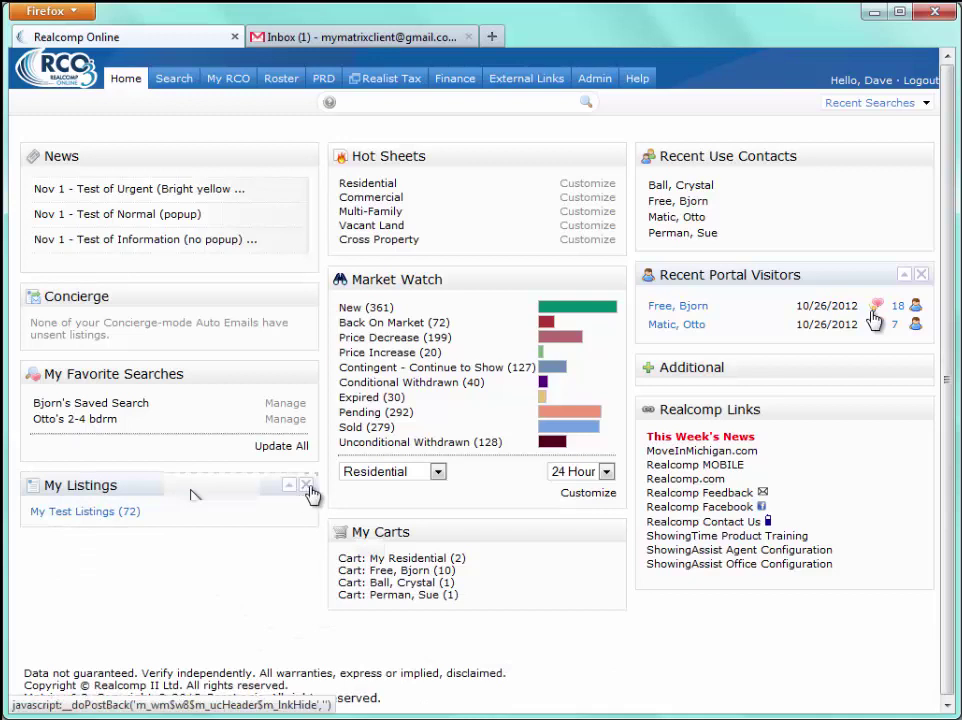
Hide and re-add the My Listings and My Favorite Searches widgets, placing both beneath Concierge with My Listings first
{"action": "left_click", "coordinate": [311, 492]}
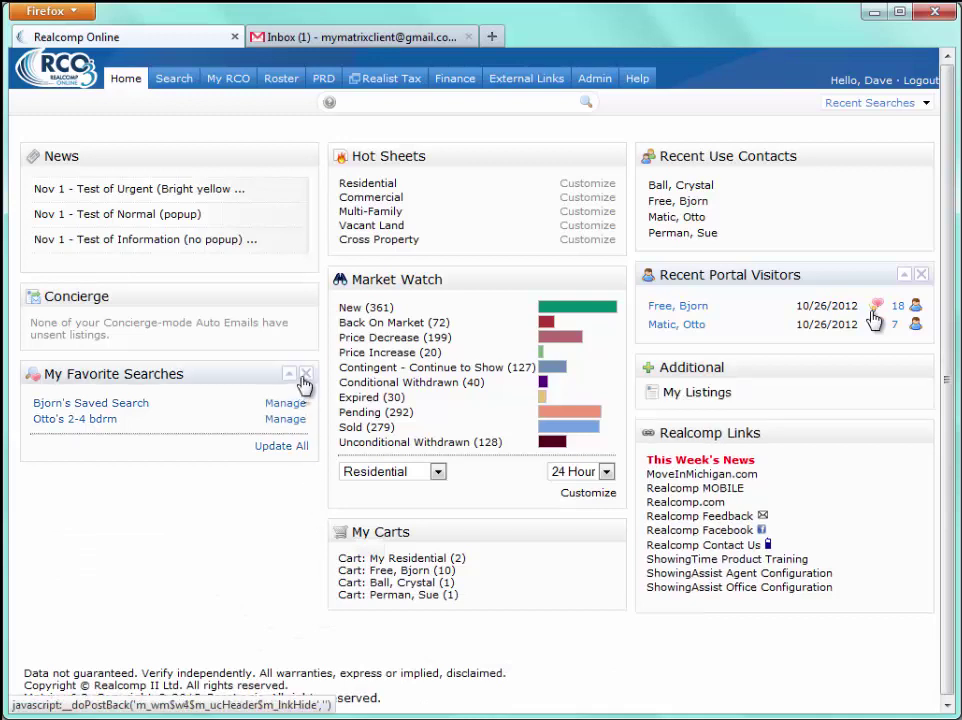
{"action": "left_click", "coordinate": [306, 376]}
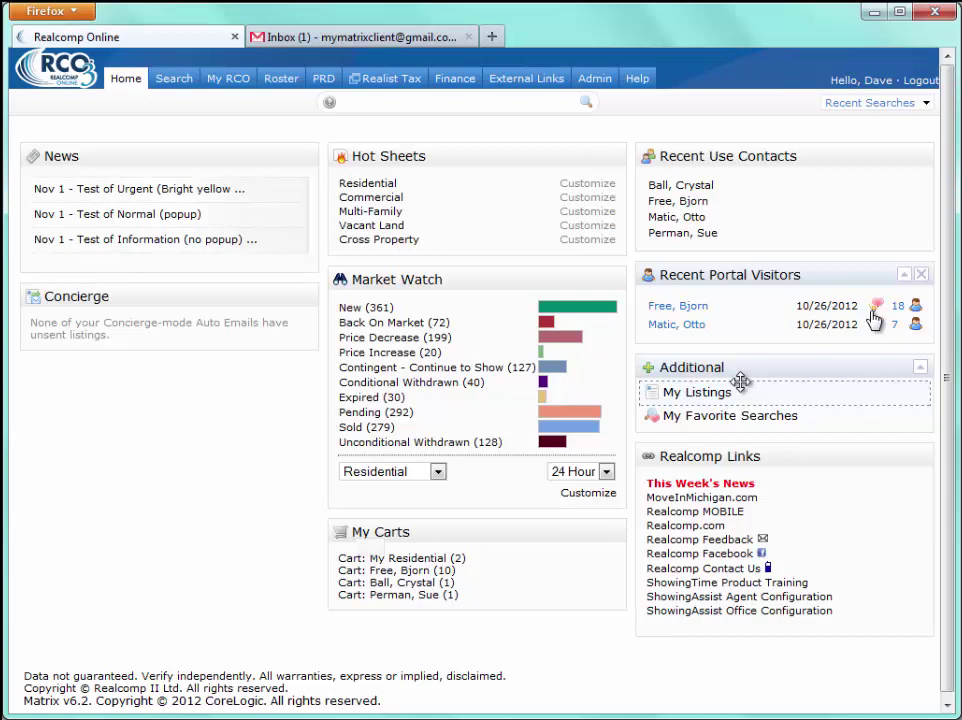
{"action": "left_click_drag", "start_coordinate": [741, 381], "coordinate": [767, 393]}
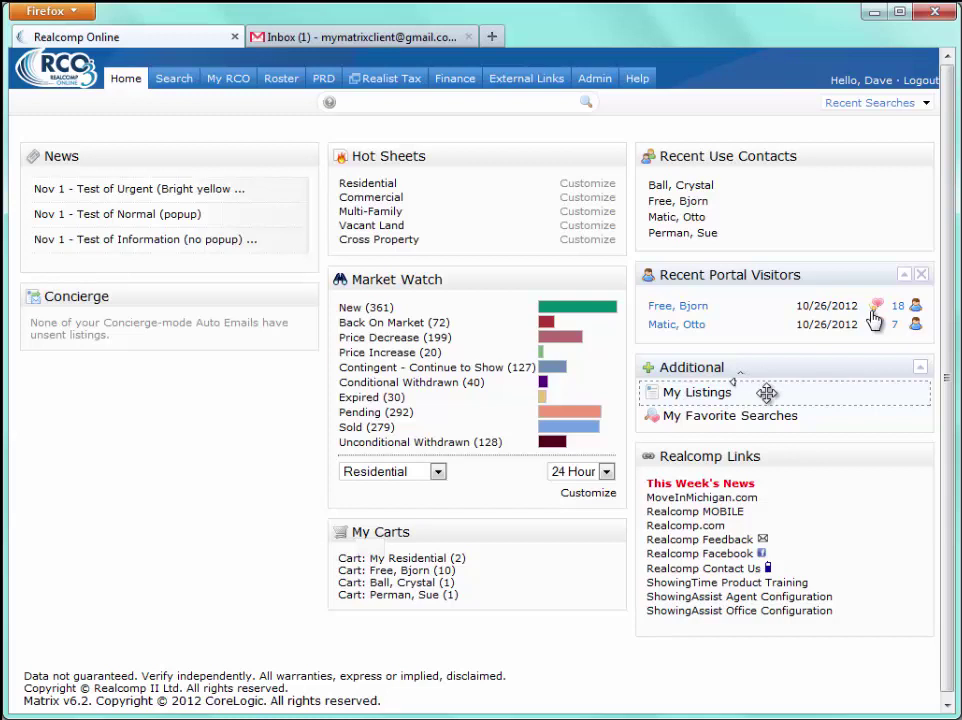
{"action": "left_click_drag", "start_coordinate": [767, 393], "coordinate": [160, 382]}
{"action": "left_click_drag", "start_coordinate": [731, 398], "coordinate": [124, 452]}
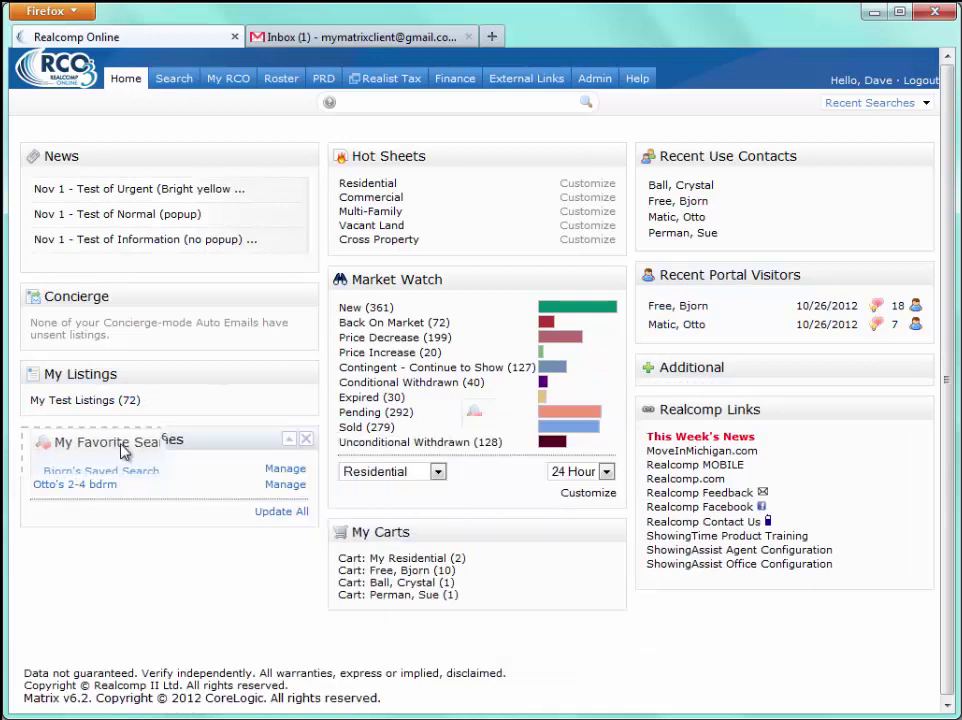
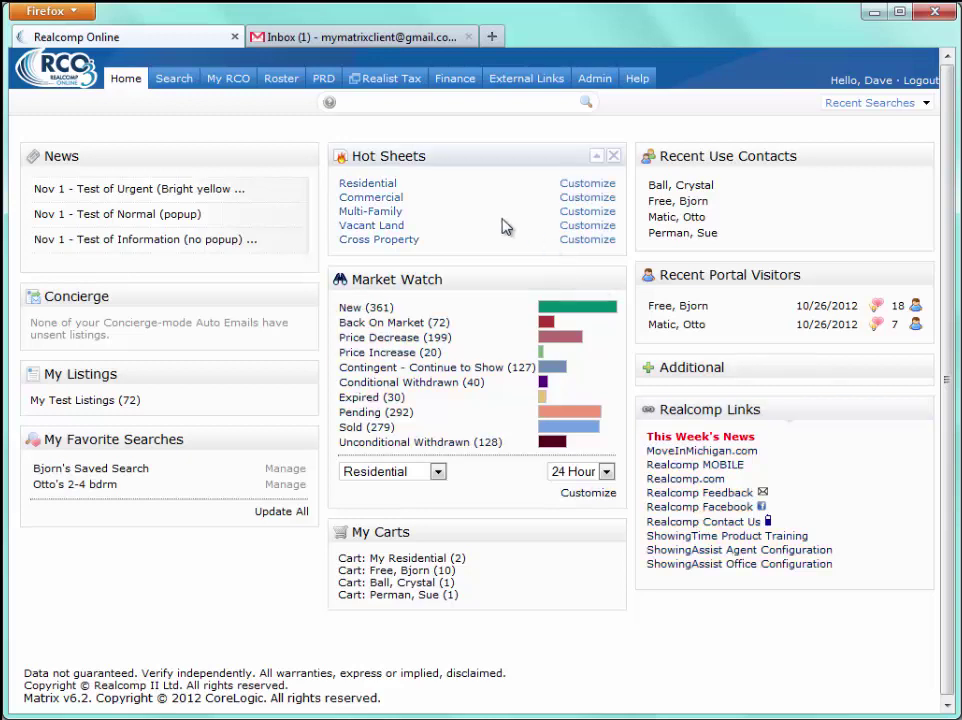
Customize the Residential hot sheet with property type Residential, change type New and days back 0-2, and save it
{"action": "left_click", "coordinate": [393, 188]}
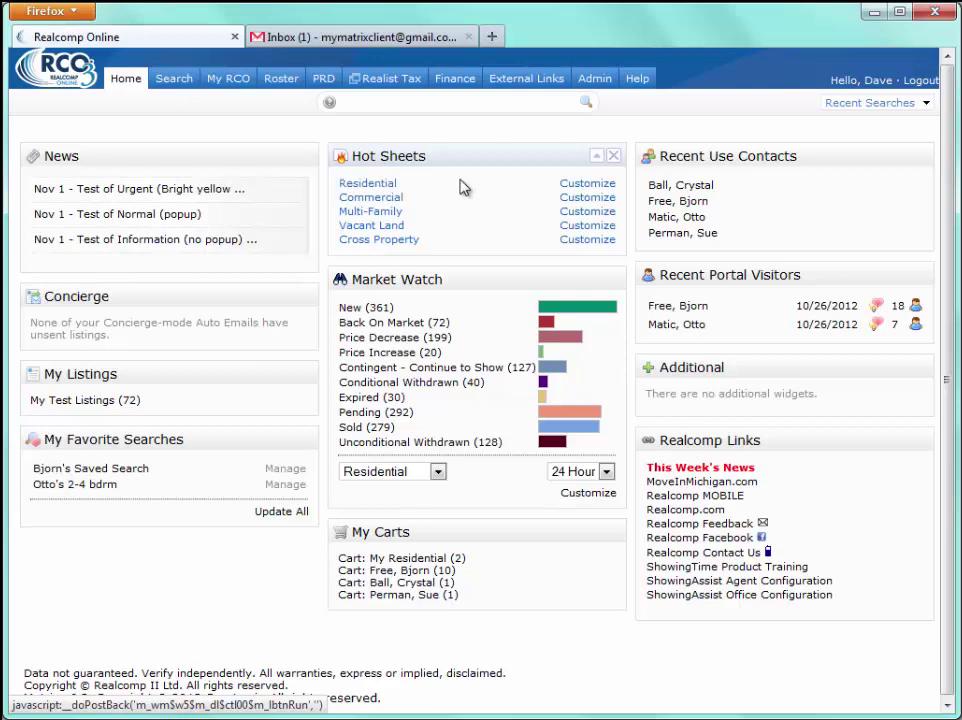
{"action": "left_click", "coordinate": [584, 186]}
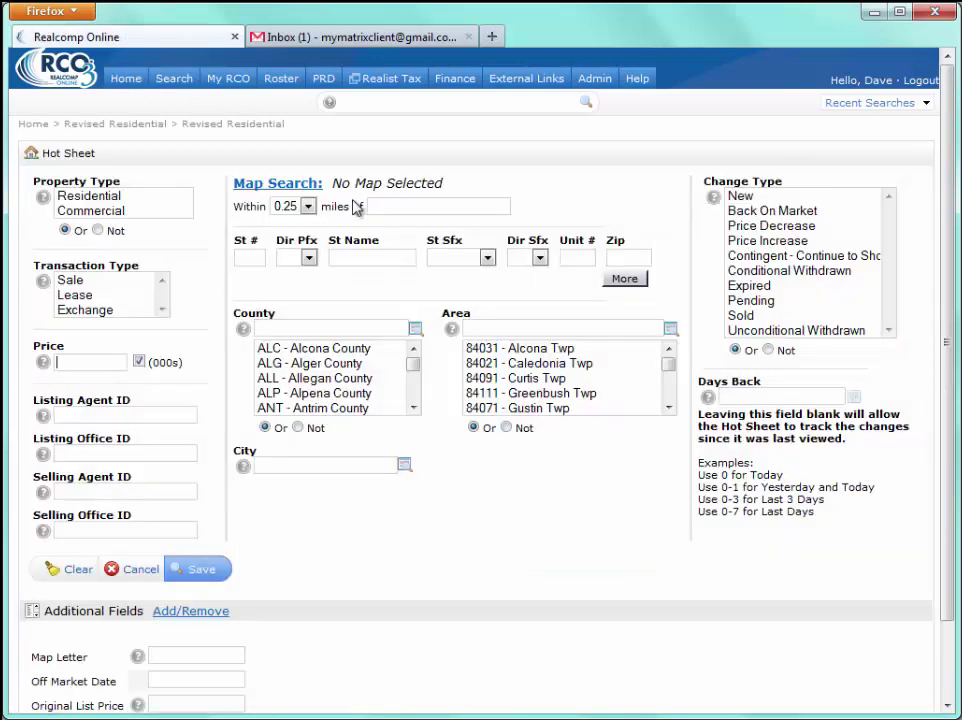
{"action": "left_click", "coordinate": [142, 198]}
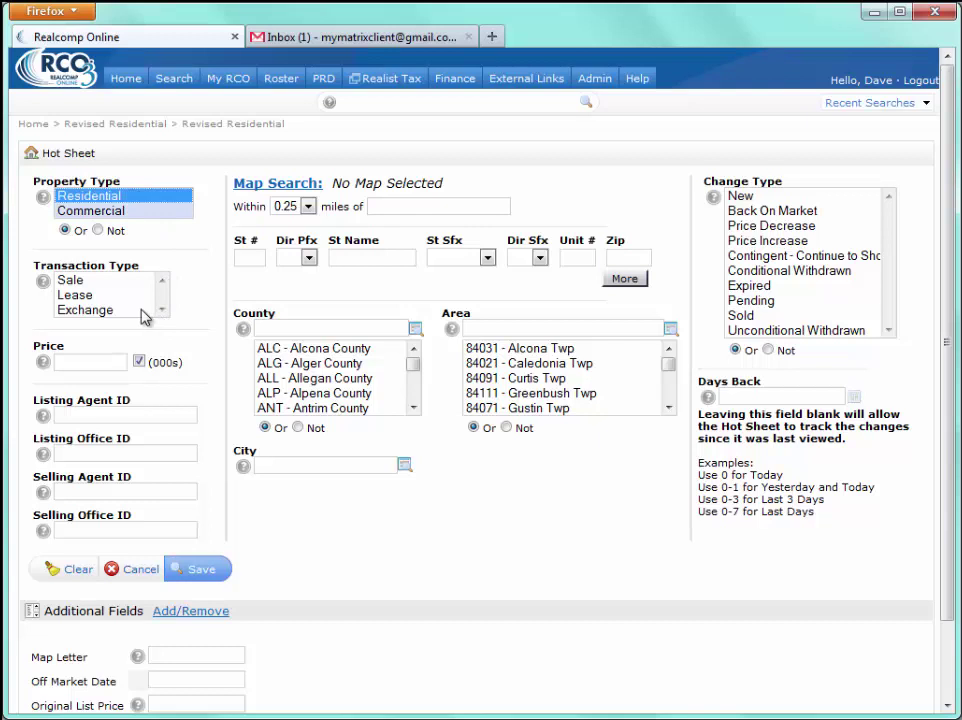
{"action": "mouse_move", "coordinate": [142, 313]}
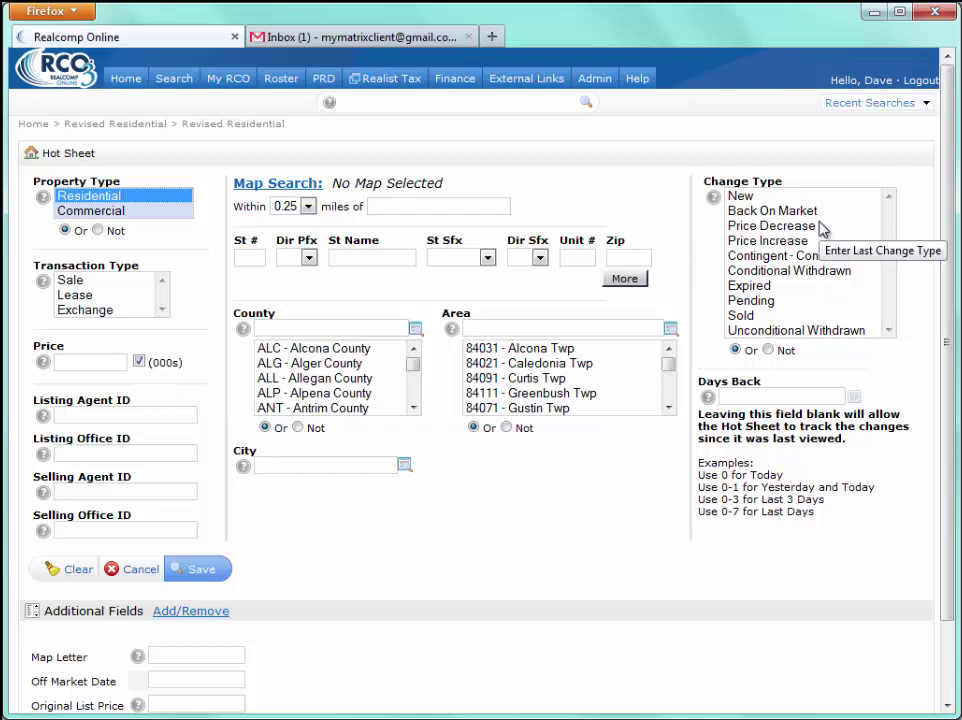
{"action": "left_click", "coordinate": [777, 197]}
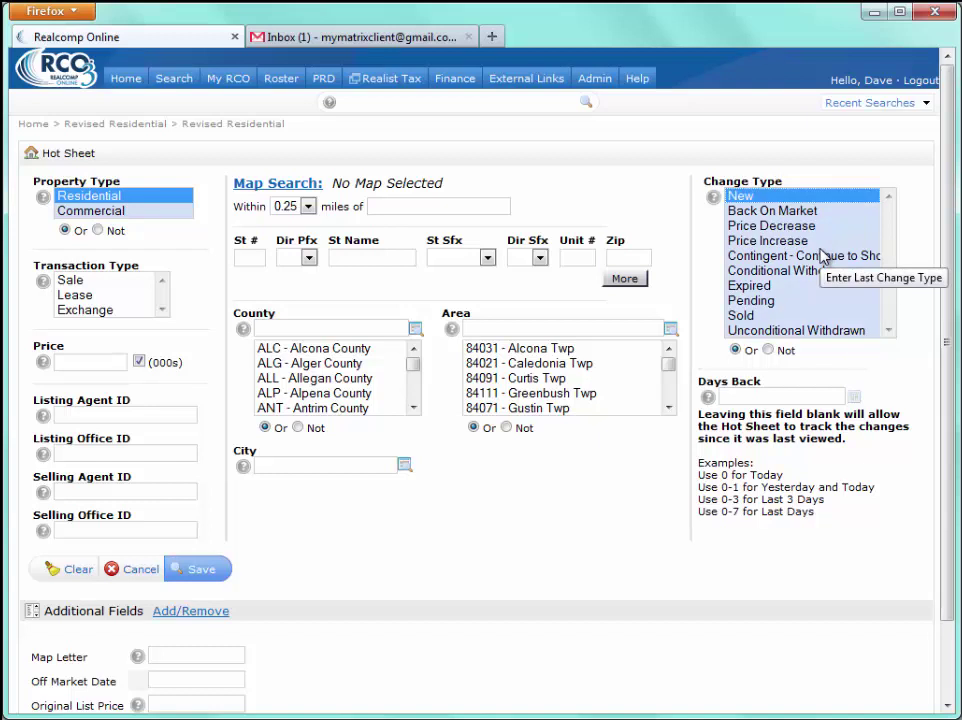
{"action": "left_click", "coordinate": [834, 396]}
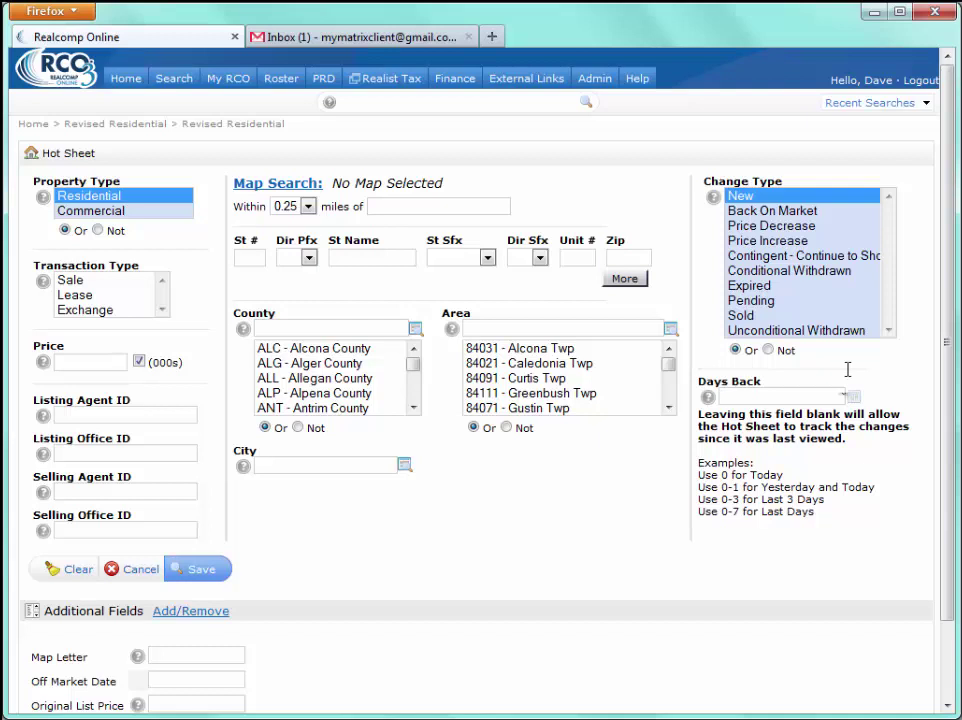
{"action": "type", "text": "0-2"}
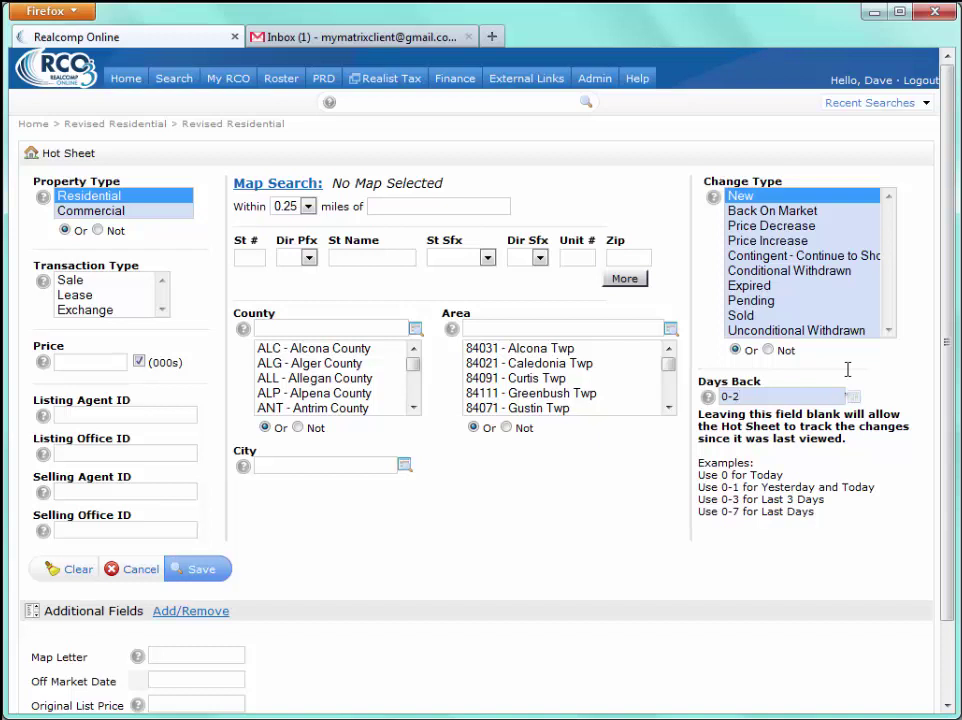
{"action": "left_click", "coordinate": [199, 569]}
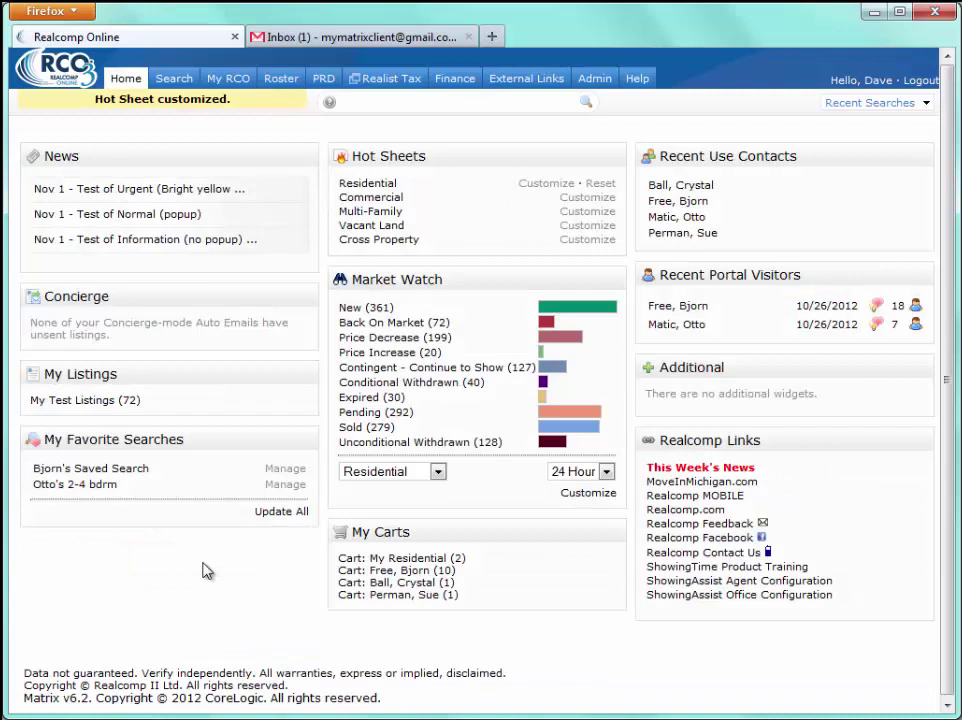
Run the Residential hot sheet and save it as "Hot Sheet Search #1", enabled as a favorite search on the home page
{"action": "left_click", "coordinate": [386, 189]}
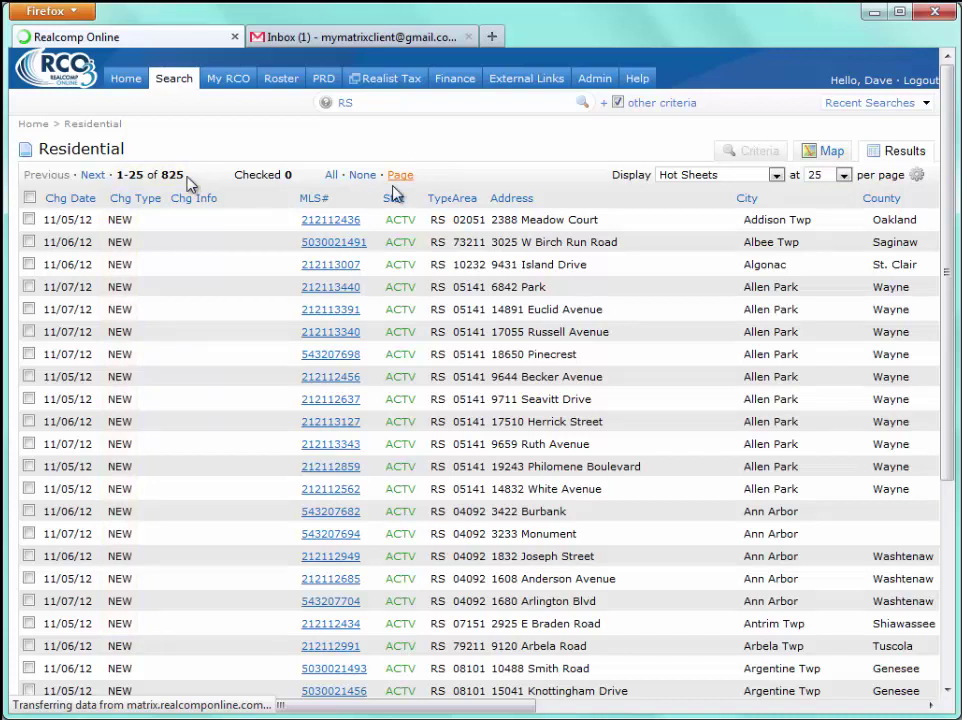
{"action": "key", "text": "alt+Left"}
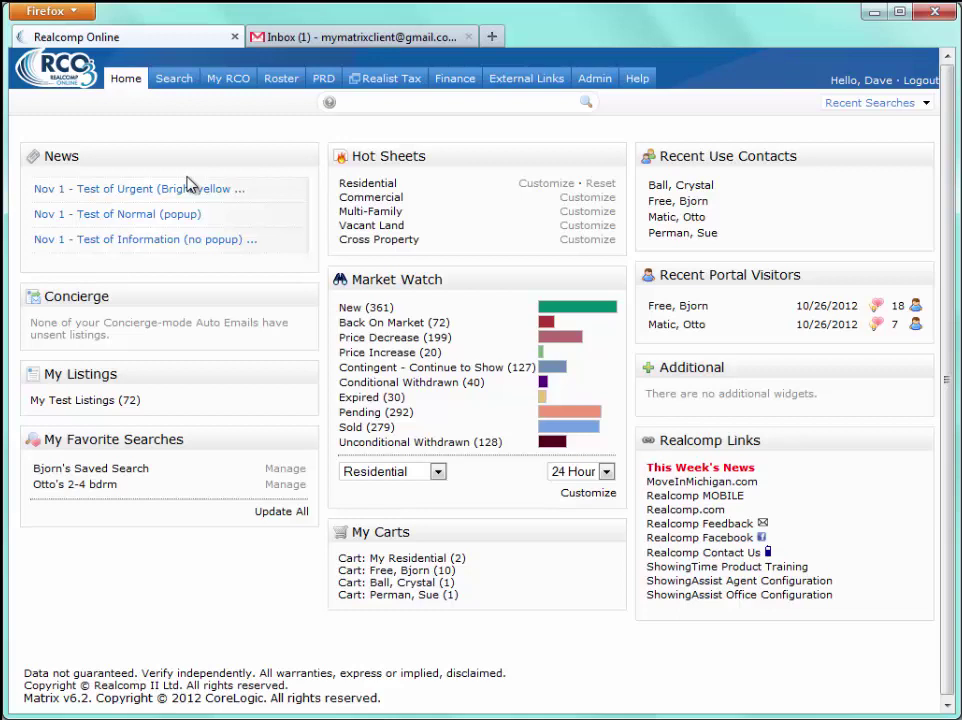
{"action": "left_click", "coordinate": [369, 187]}
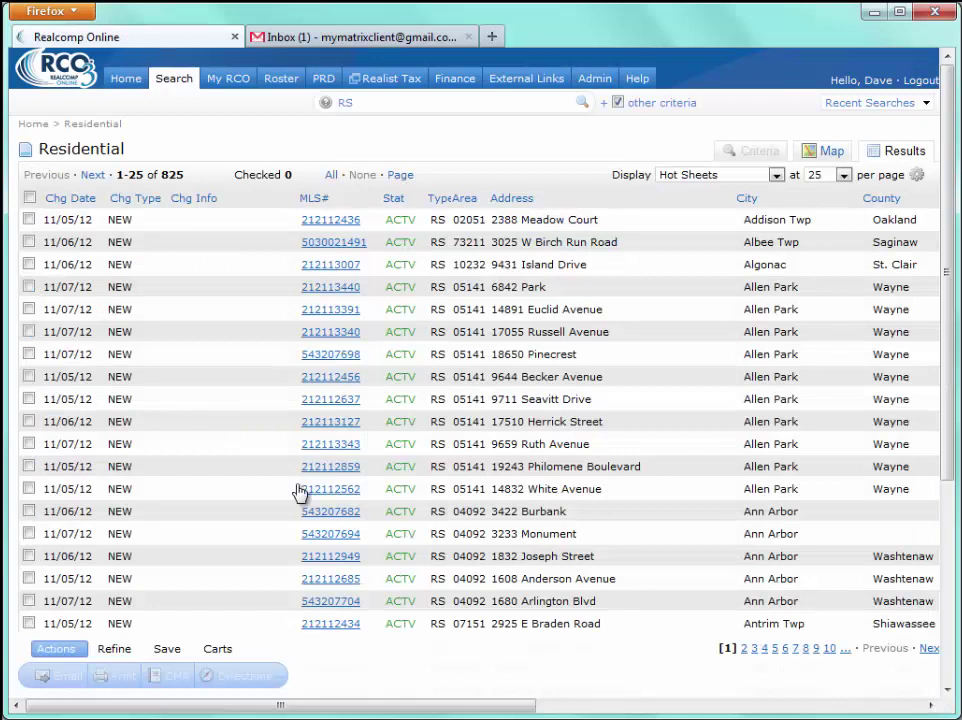
{"action": "left_click", "coordinate": [181, 651]}
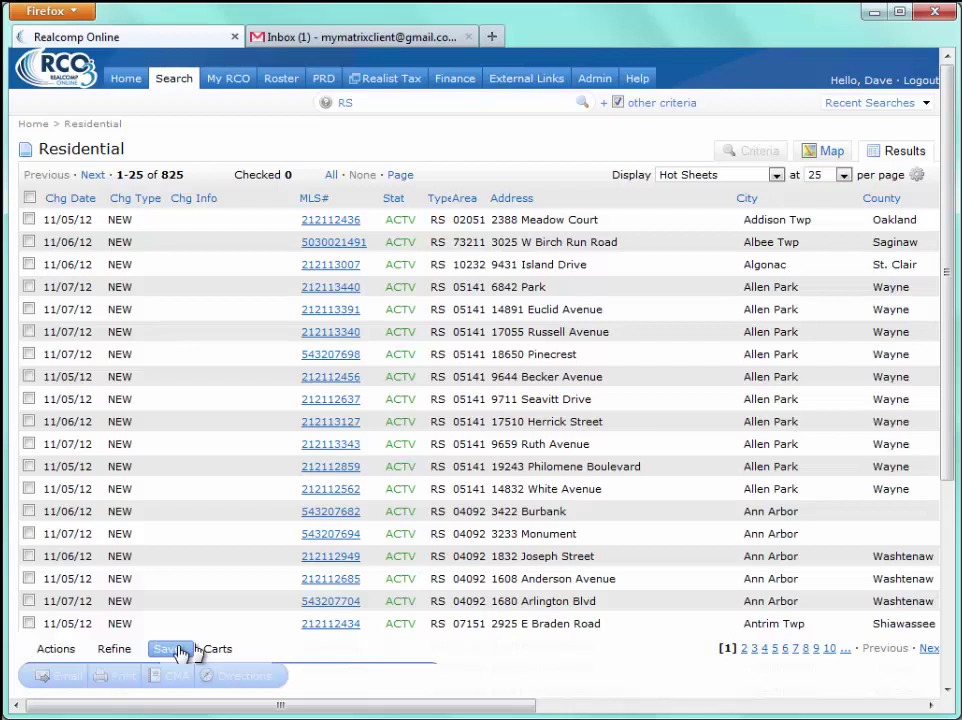
{"action": "left_click", "coordinate": [181, 651]}
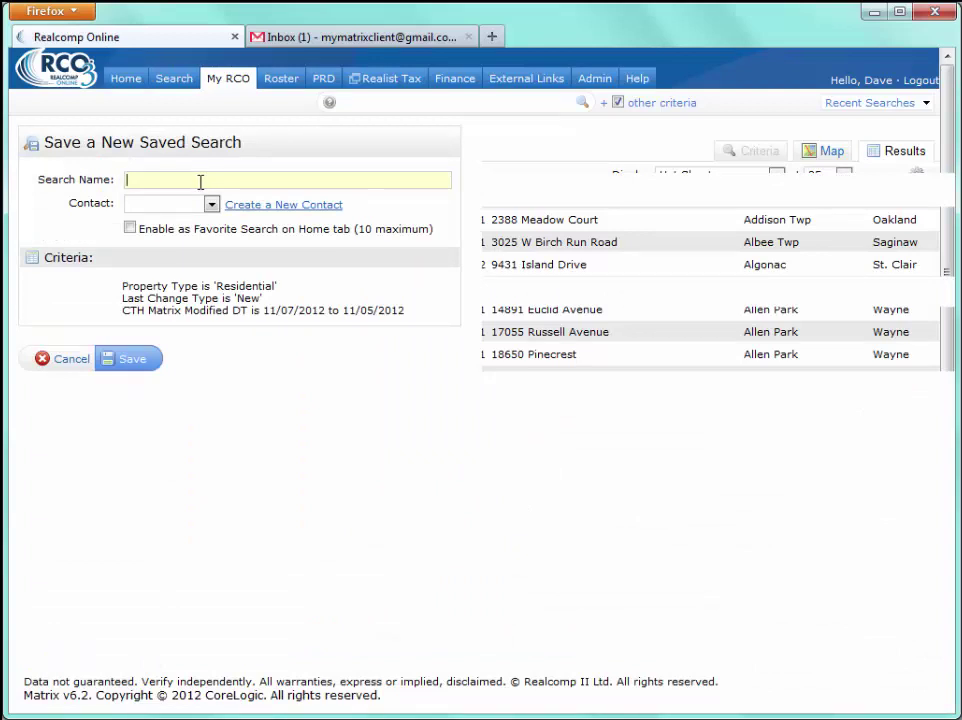
{"action": "type", "text": "Hot Sheet Search #1"}
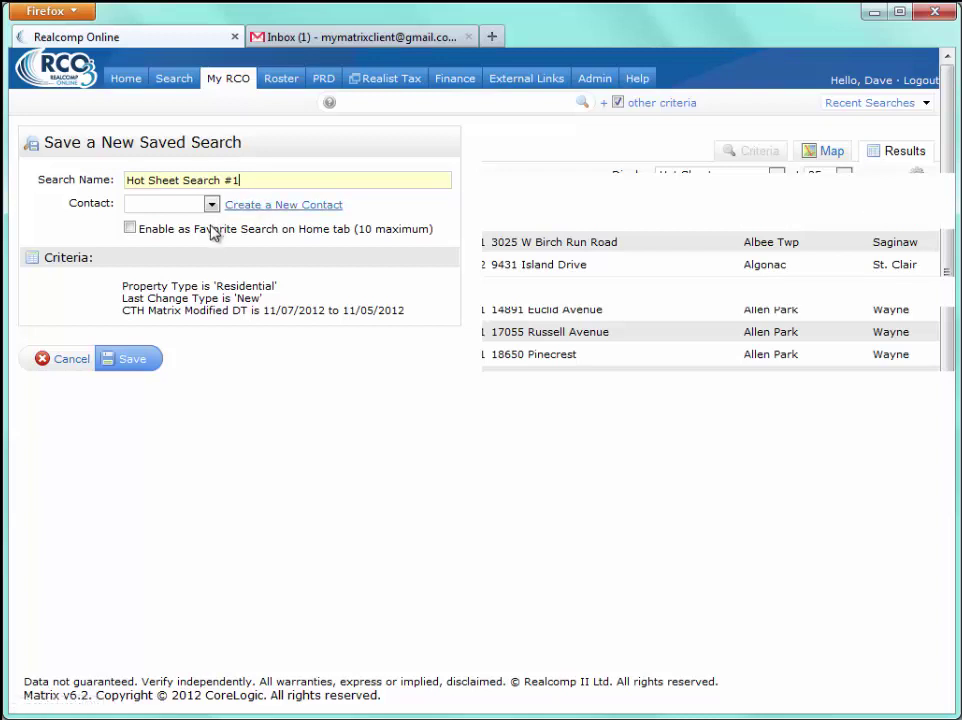
{"action": "left_click", "coordinate": [150, 231]}
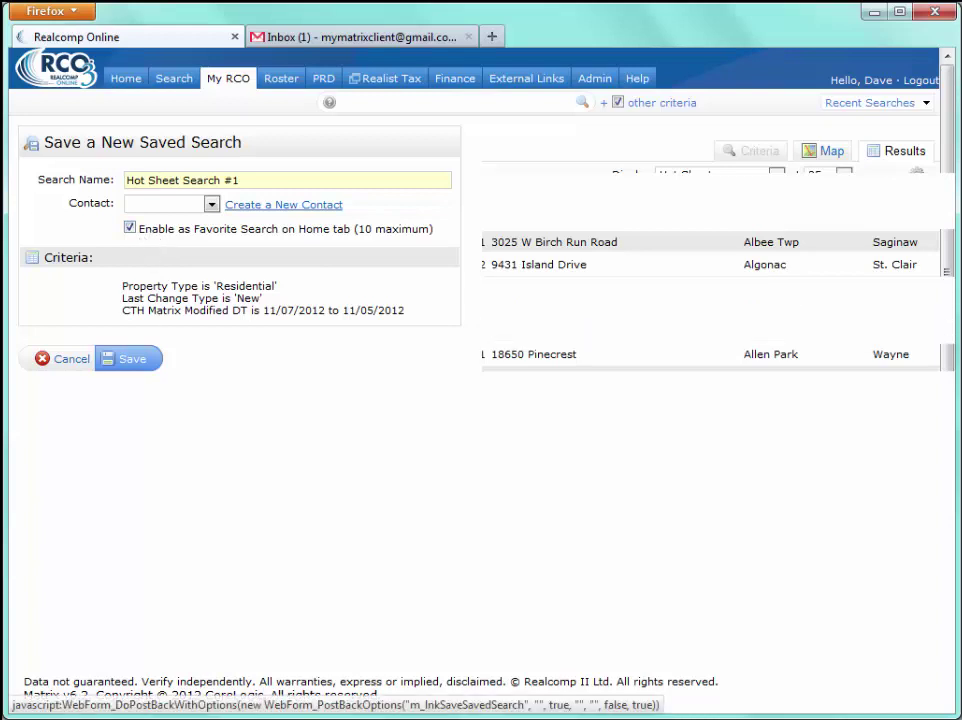
{"action": "left_click", "coordinate": [130, 358]}
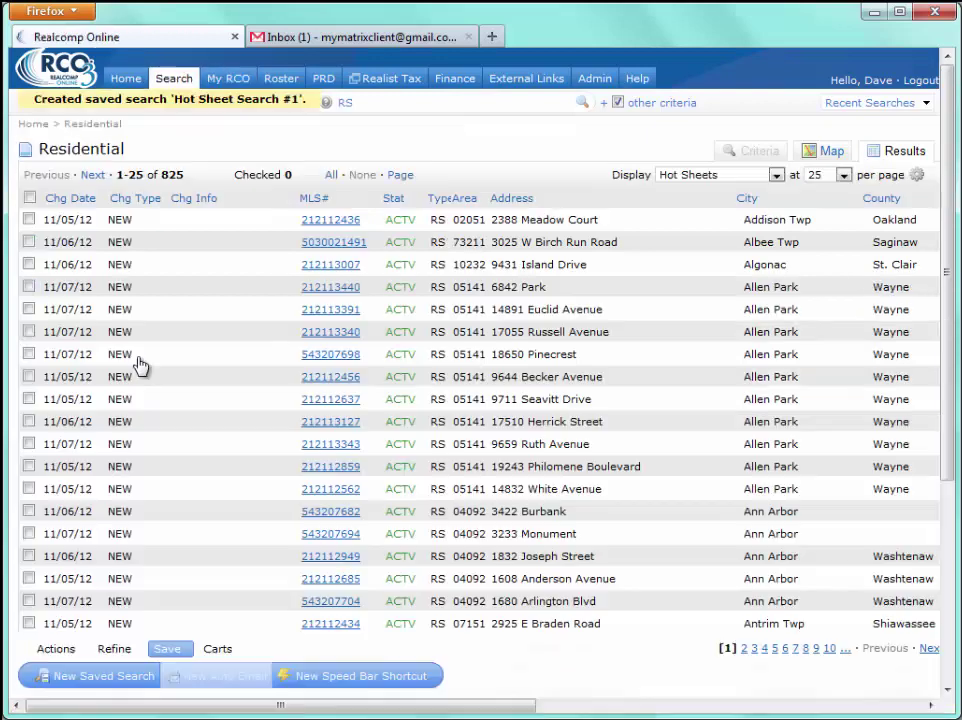
Run Hot Sheet Search #1 from the favorite searches on the home page and return home
{"action": "left_click", "coordinate": [125, 80]}
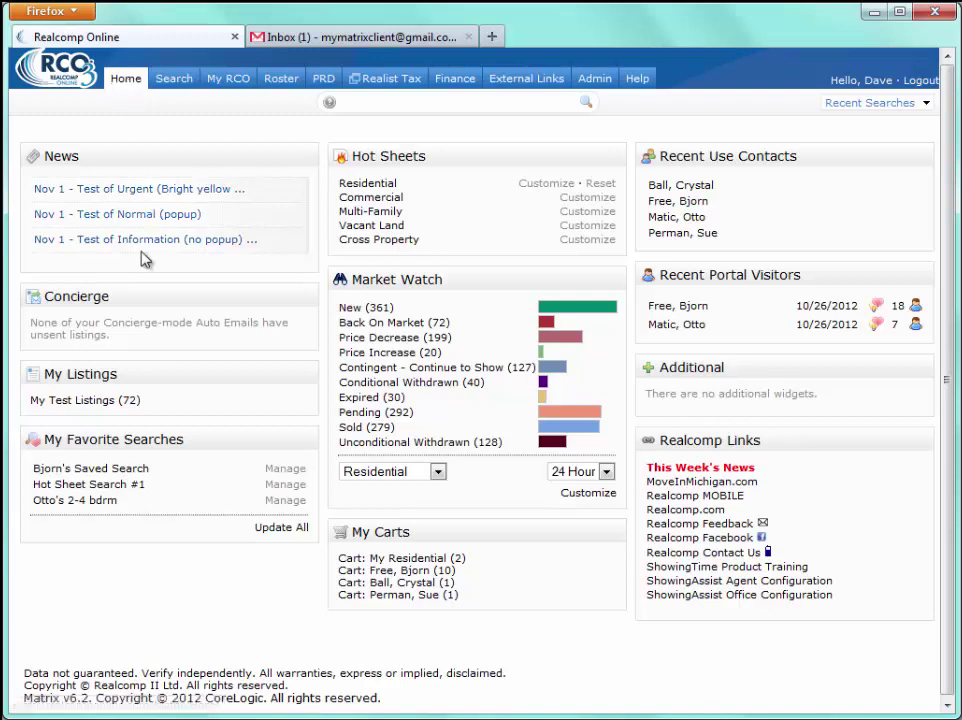
{"action": "left_click", "coordinate": [127, 486]}
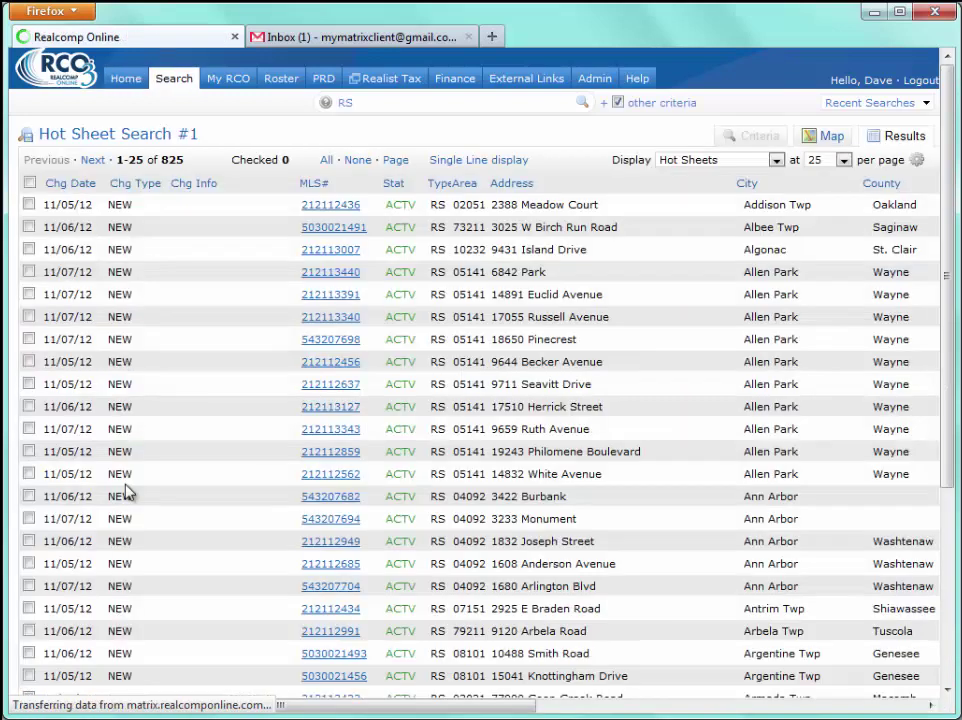
{"action": "left_click", "coordinate": [133, 84]}
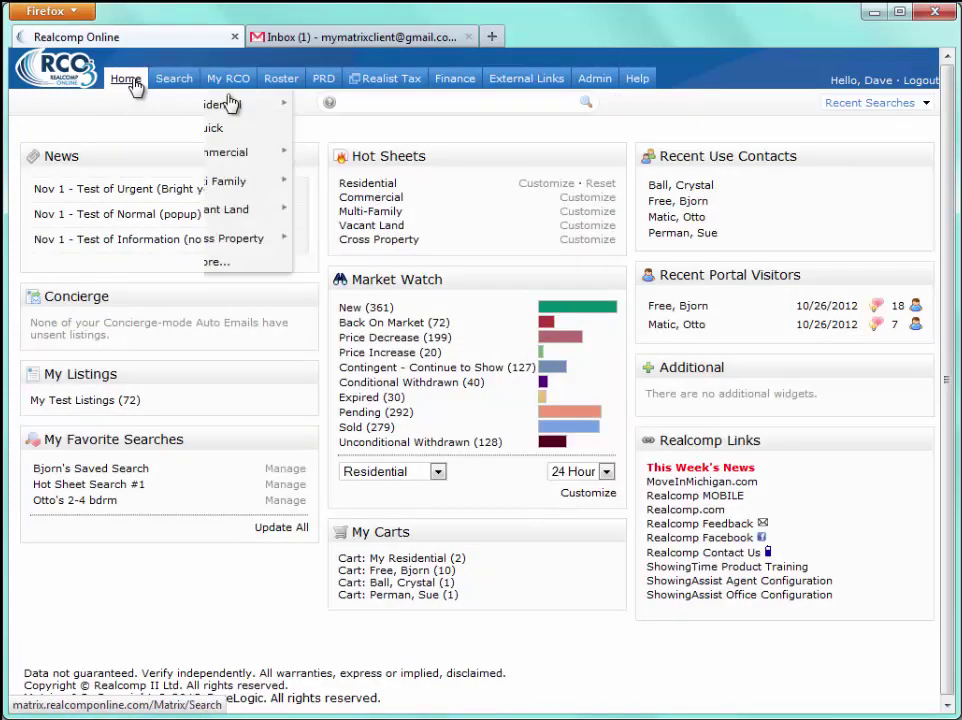
Set the Residential hot sheet's change type to Price Decrease and days back to 0-5, and save the customization
{"action": "left_click", "coordinate": [549, 186]}
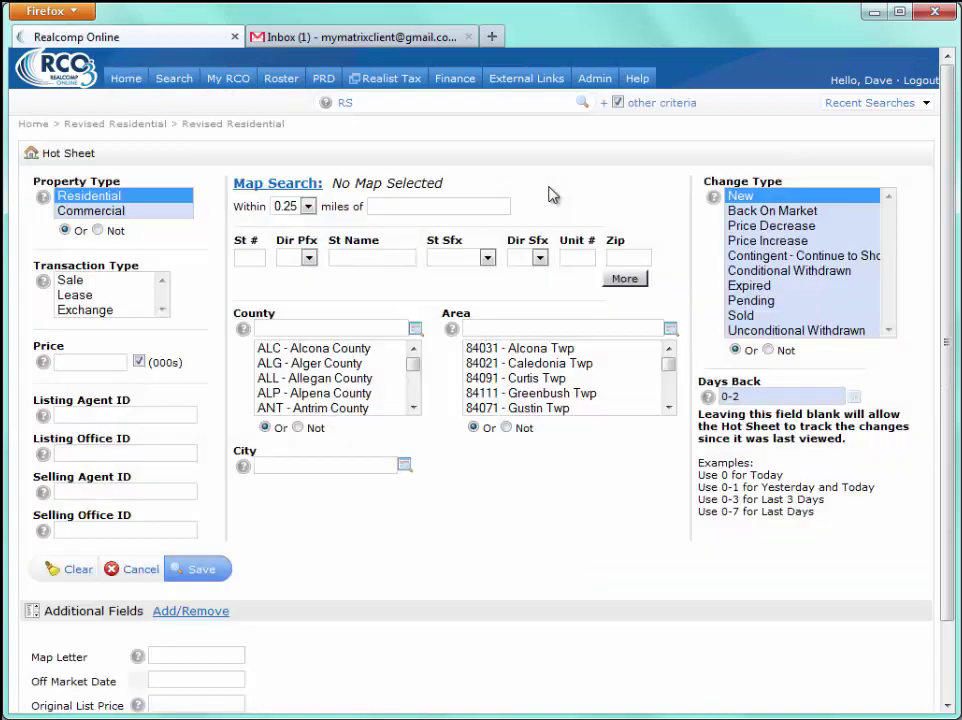
{"action": "left_click", "coordinate": [771, 230]}
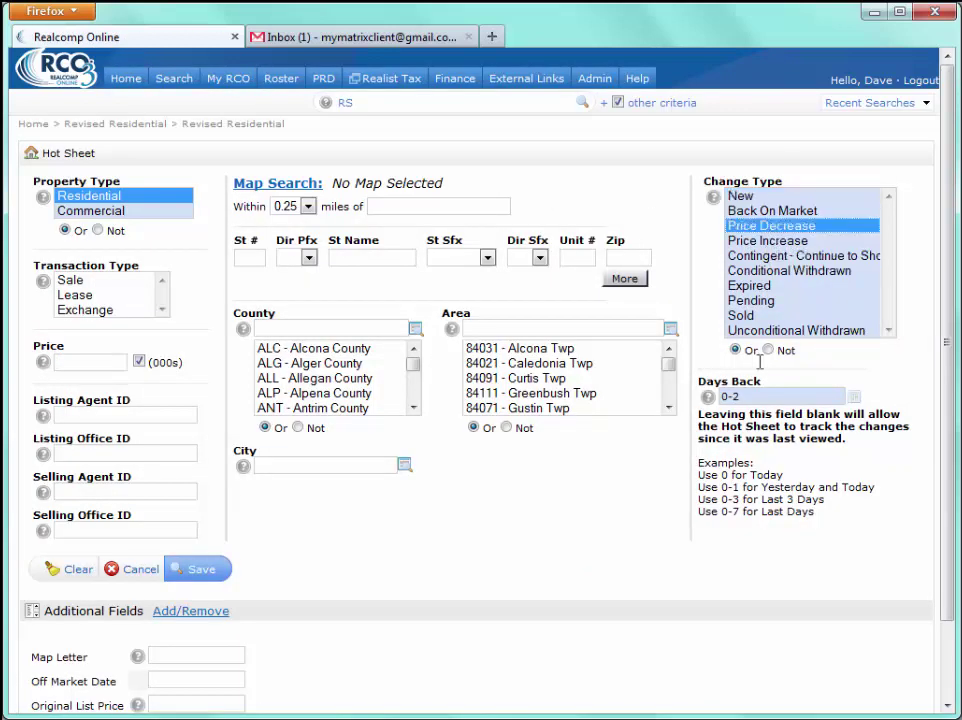
{"action": "left_click_drag", "start_coordinate": [761, 397], "coordinate": [698, 397]}
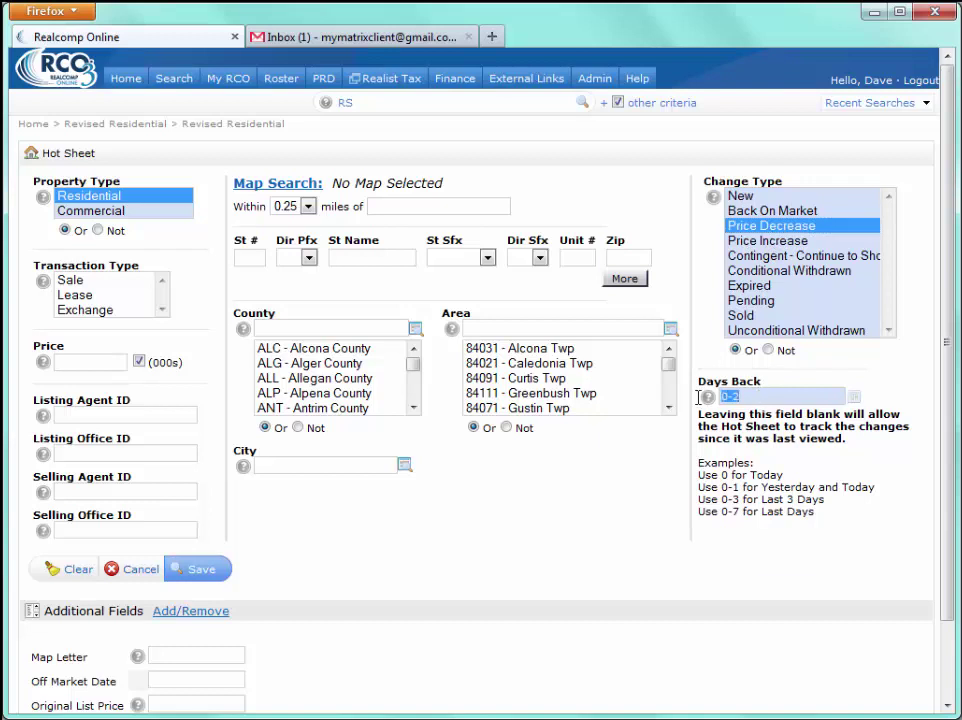
{"action": "type", "text": "0-5"}
{"action": "left_click", "coordinate": [227, 575]}
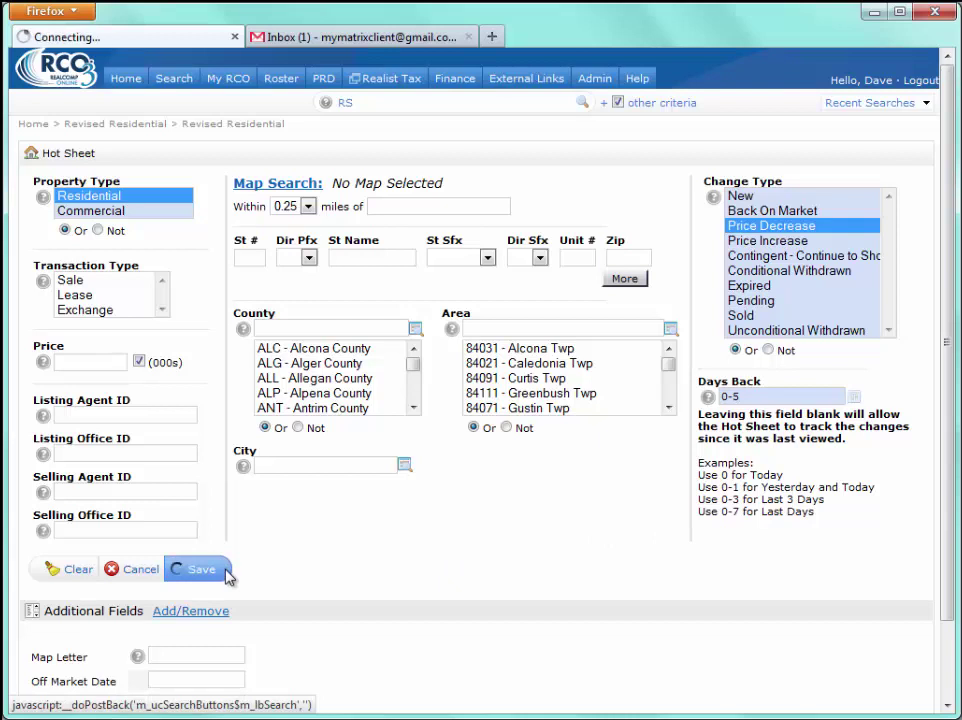
Run the customized Residential hot sheet and save it as "Hot Sheet Search #2", enabled as a favorite search on the Home tab
{"action": "left_click", "coordinate": [381, 189]}
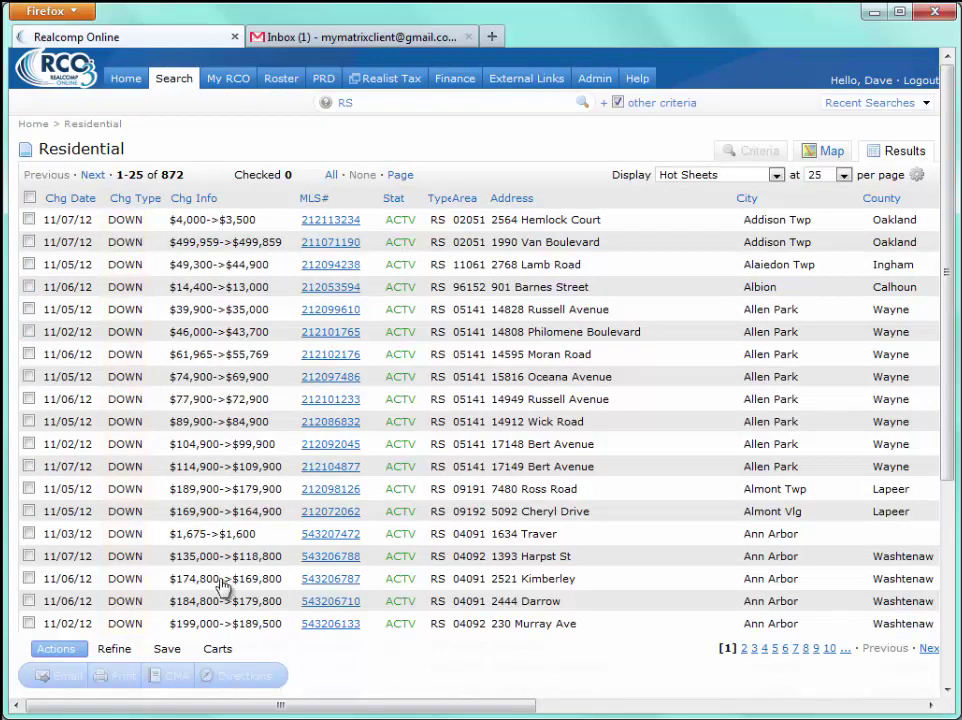
{"action": "left_click", "coordinate": [183, 650]}
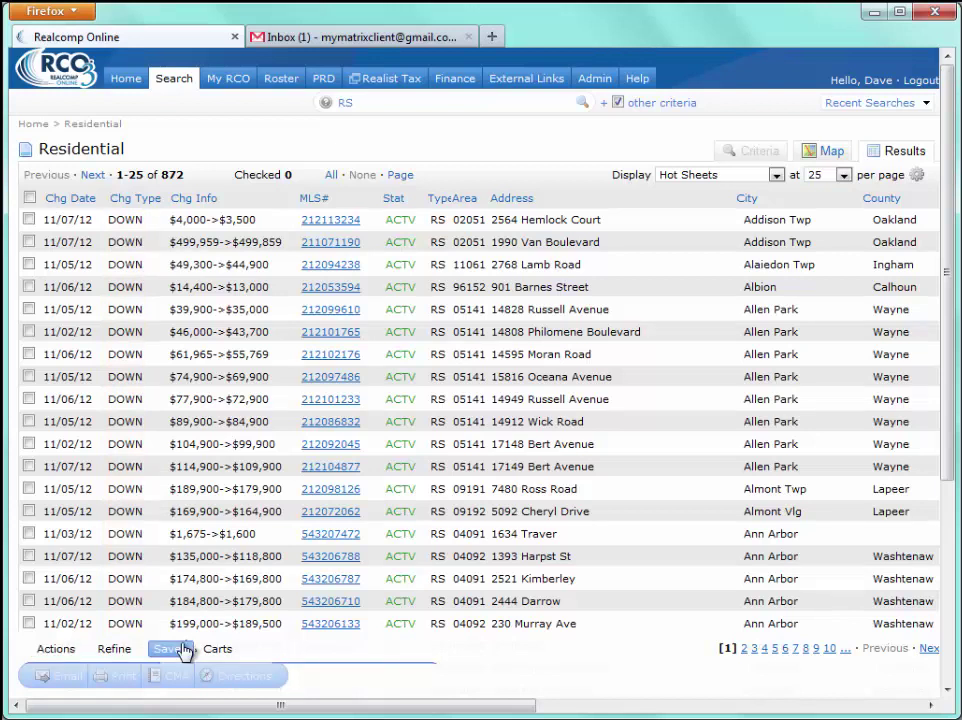
{"action": "left_click", "coordinate": [143, 670]}
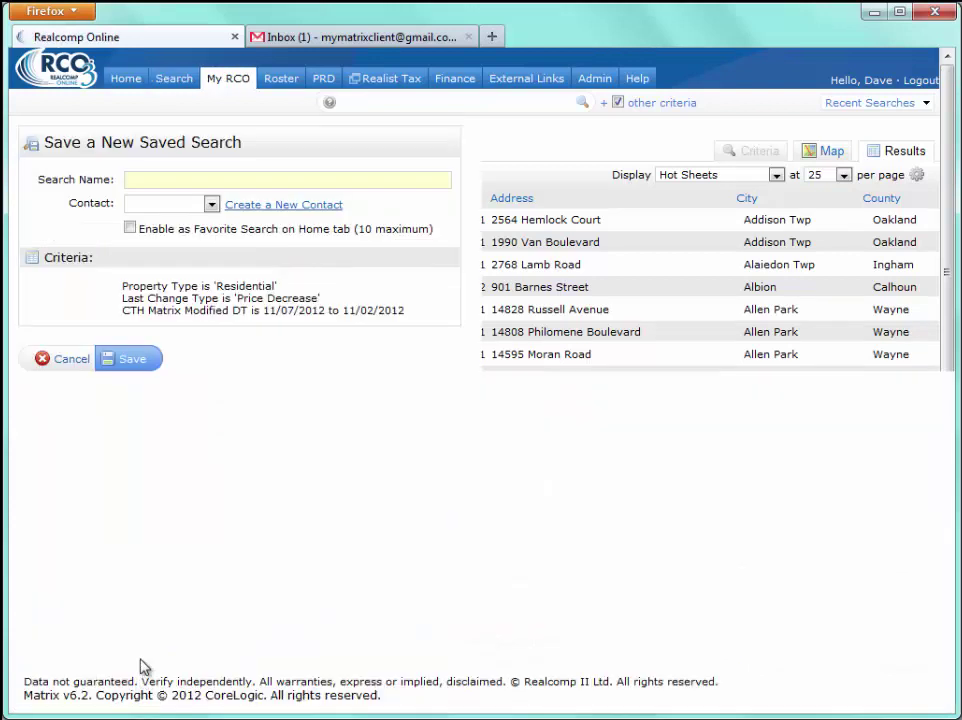
{"action": "left_click", "coordinate": [174, 178]}
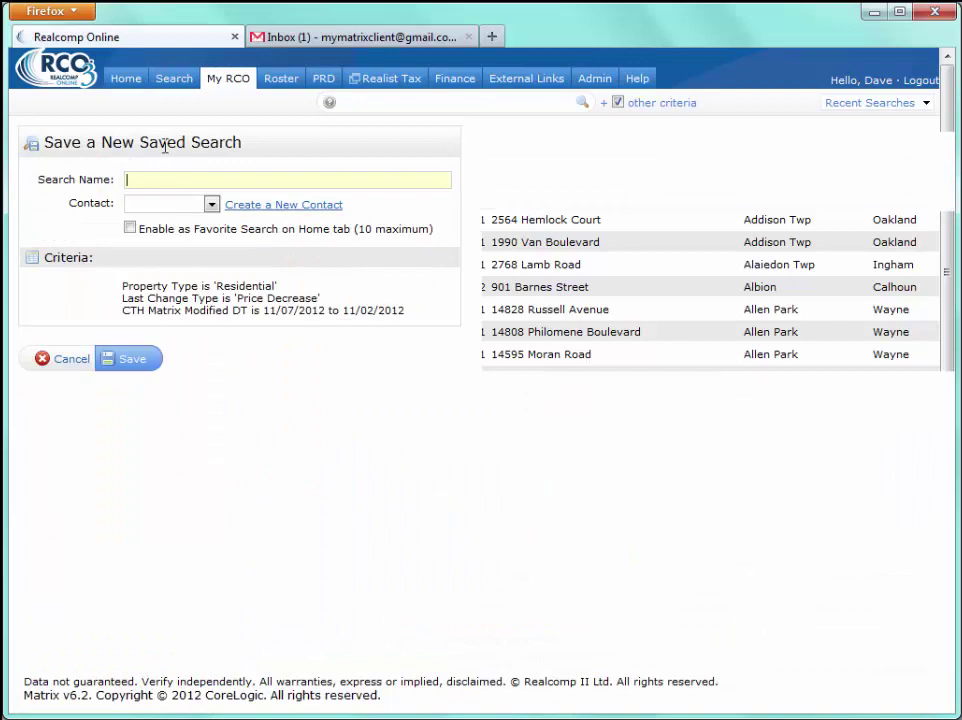
{"action": "type", "text": "Hot Sheet Search #2"}
{"action": "left_click", "coordinate": [130, 229]}
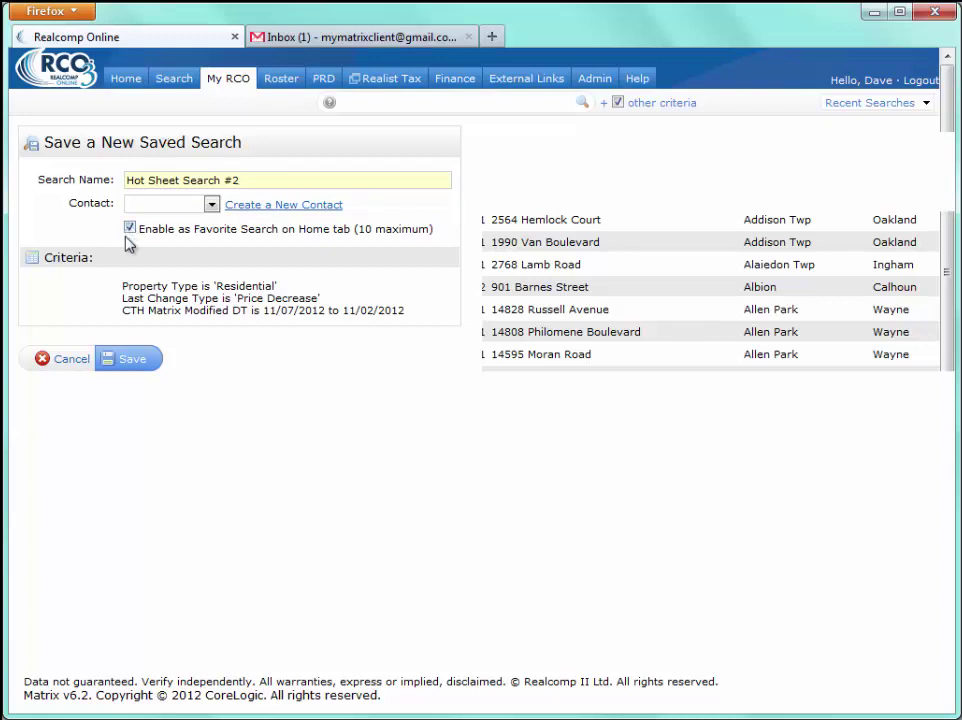
{"action": "left_click", "coordinate": [142, 340]}
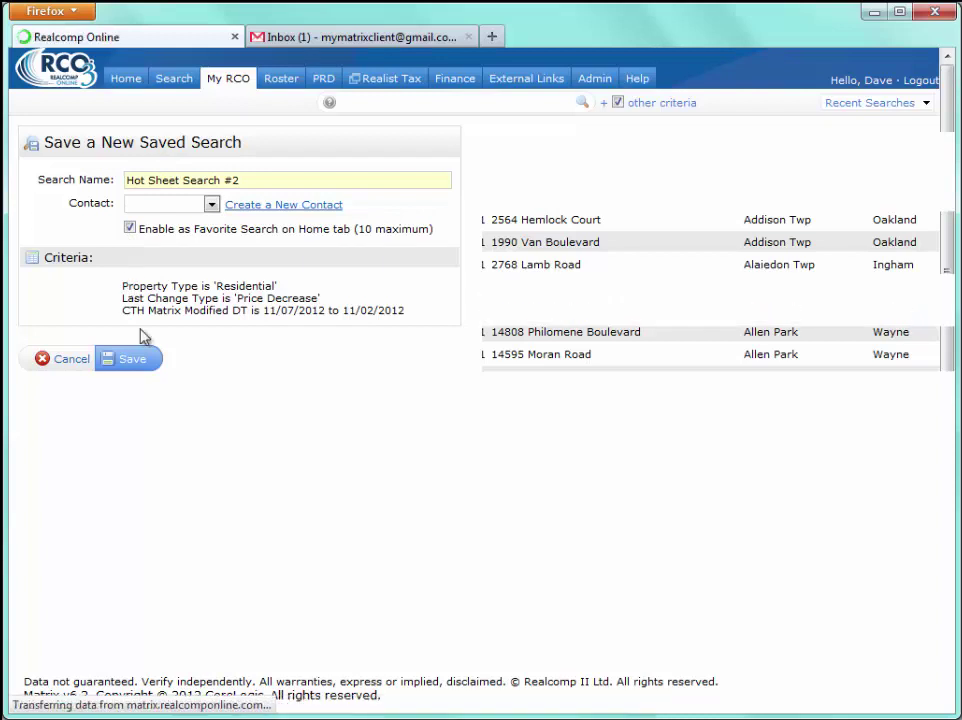
Run Hot Sheet Search #2 from the favorite searches on the home page and return home
{"action": "left_click", "coordinate": [125, 80]}
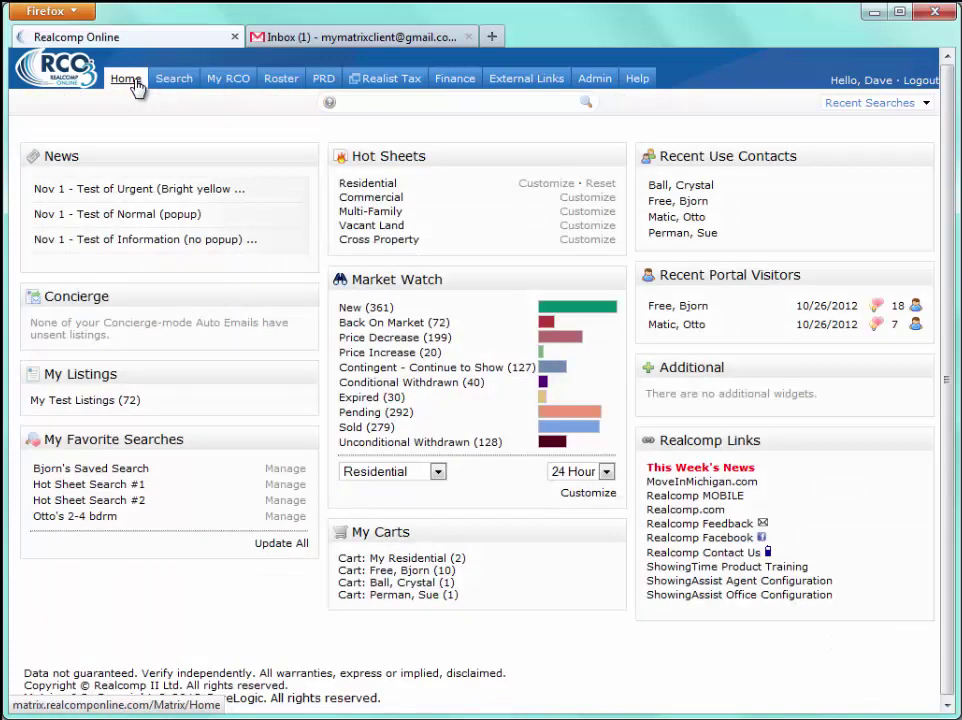
{"action": "left_click", "coordinate": [115, 502]}
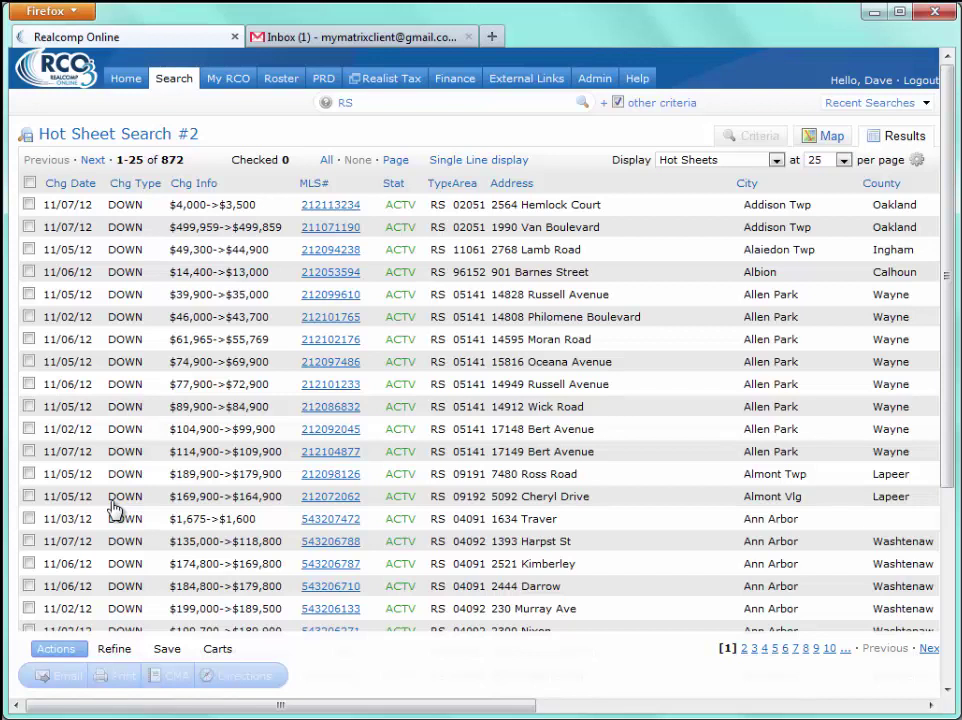
{"action": "left_click", "coordinate": [134, 86]}
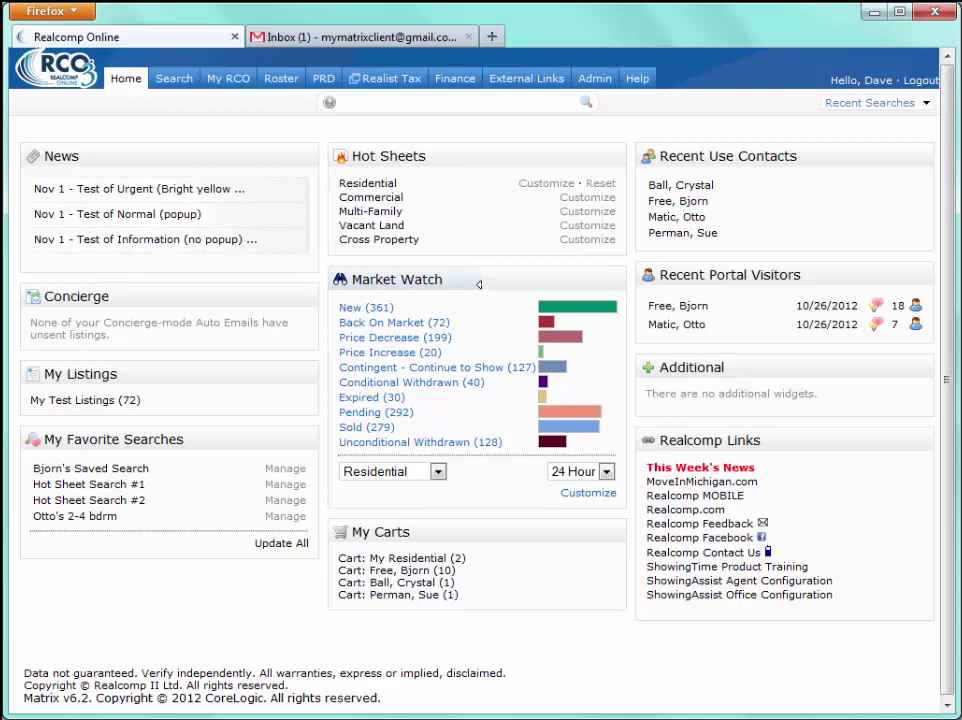
Switch the Residential Market Watch time period to Today, 3 Day and finally 7 Day
{"action": "left_click", "coordinate": [606, 474]}
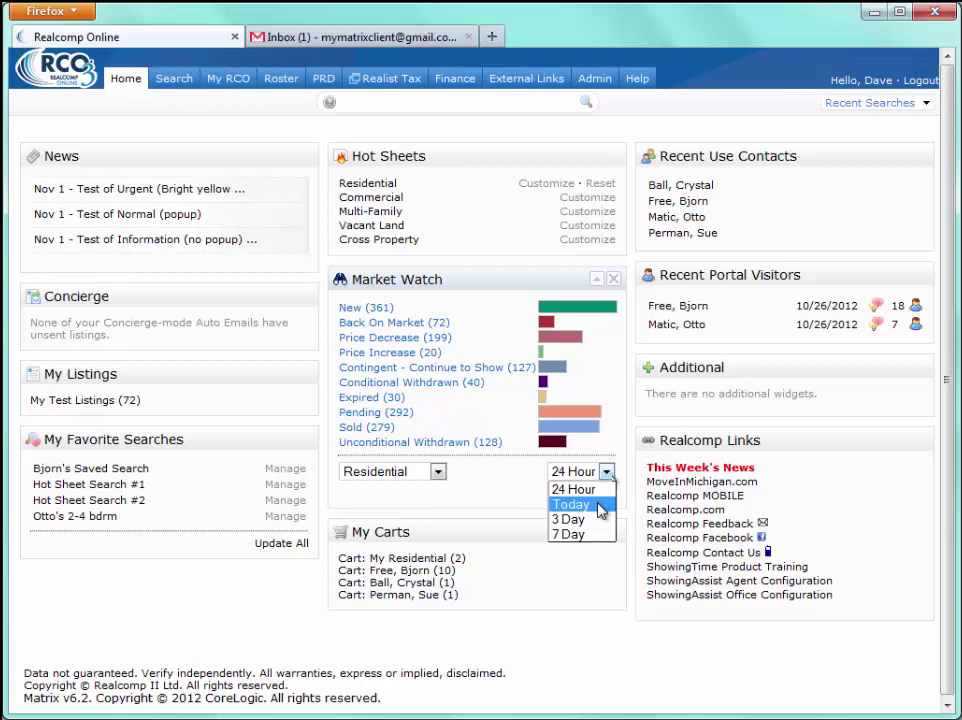
{"action": "left_click", "coordinate": [599, 506]}
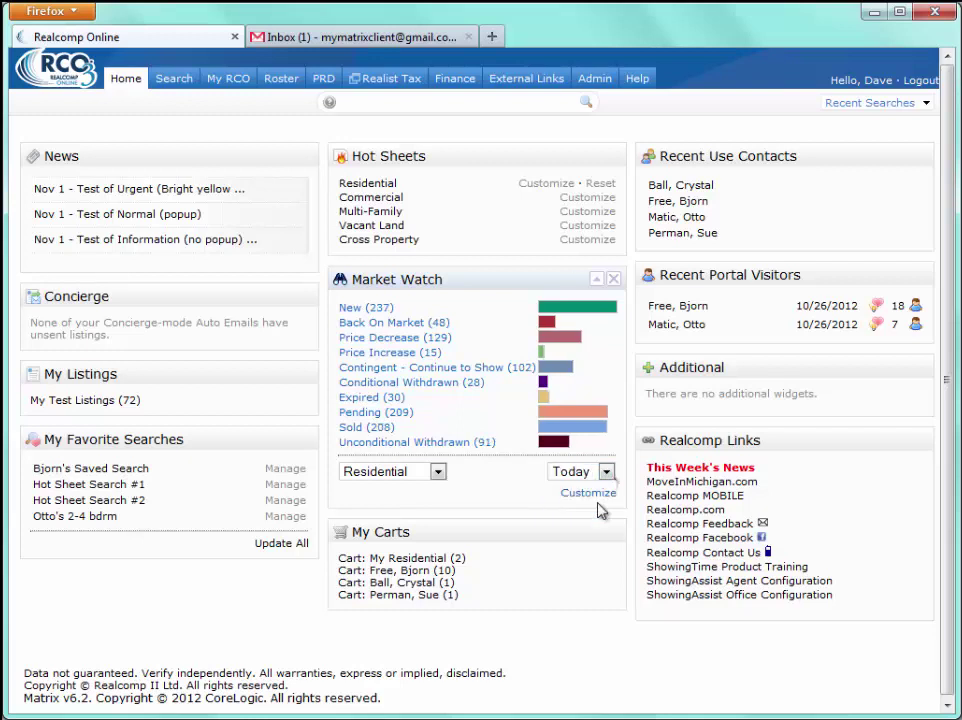
{"action": "left_click", "coordinate": [606, 471]}
{"action": "left_click", "coordinate": [590, 519]}
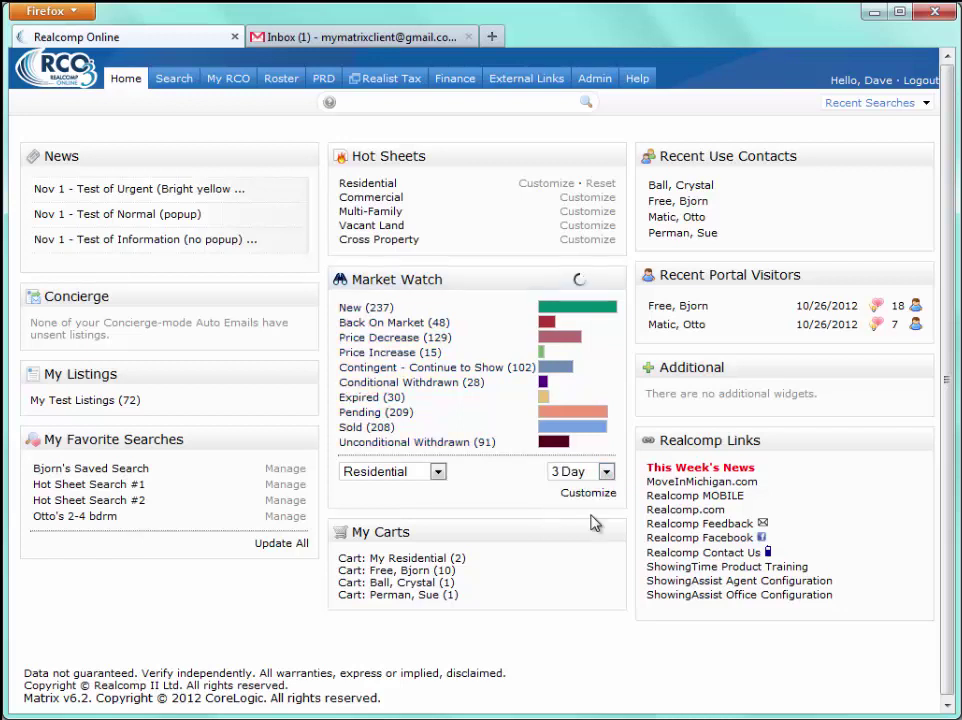
{"action": "left_click", "coordinate": [606, 472]}
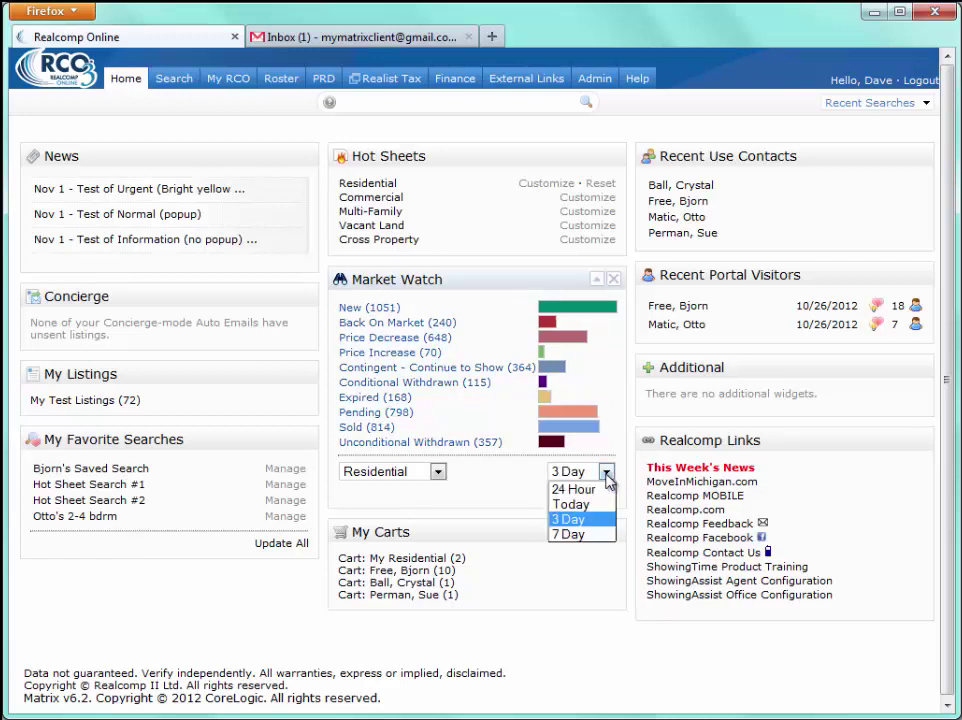
{"action": "left_click", "coordinate": [569, 534]}
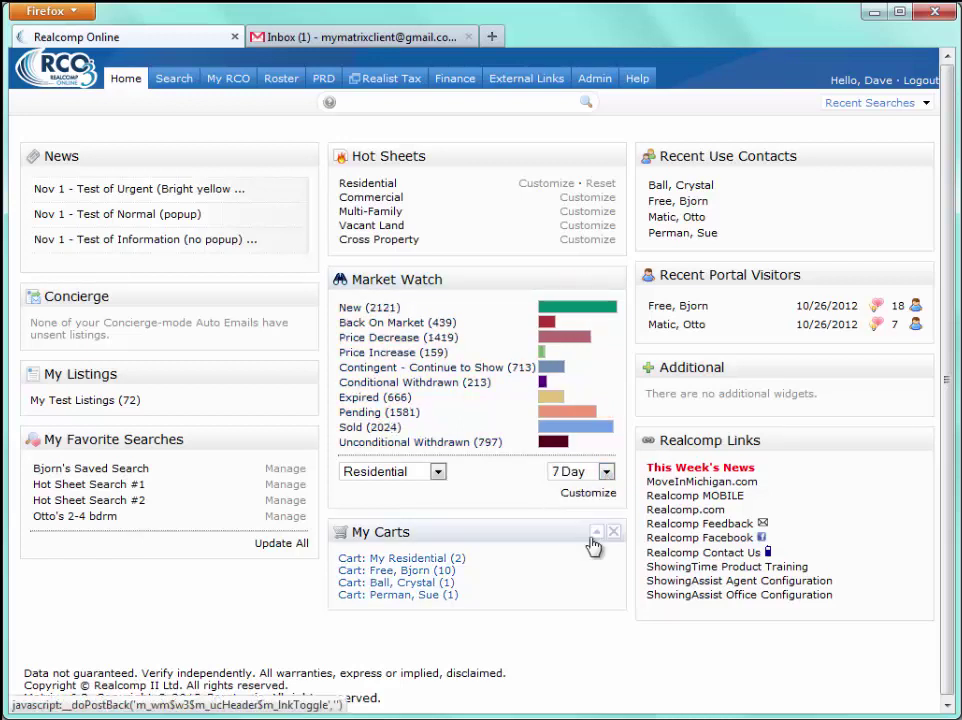
Customize the Market Watch widget with property type Residential and save the customization
{"action": "left_click", "coordinate": [588, 493]}
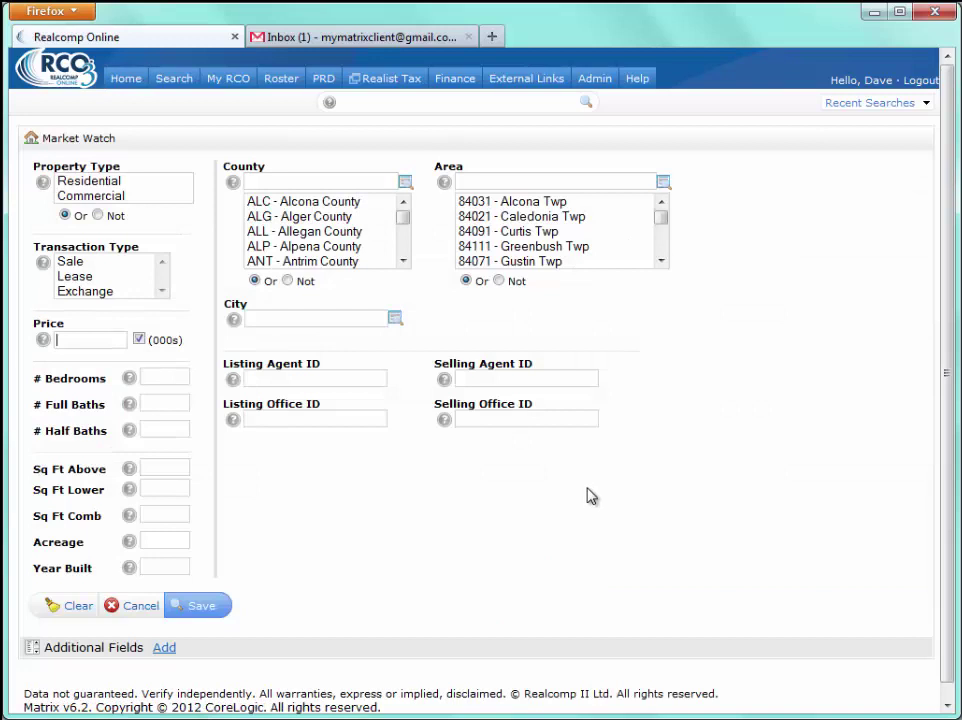
{"action": "left_click", "coordinate": [133, 184]}
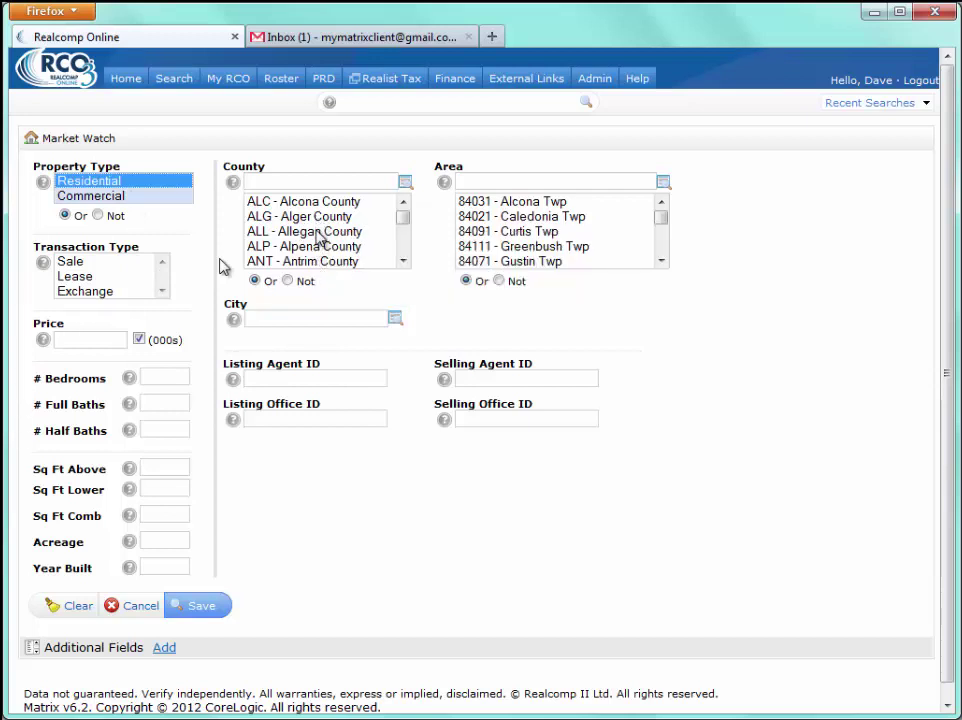
{"action": "mouse_move", "coordinate": [318, 240]}
{"action": "left_click", "coordinate": [216, 620]}
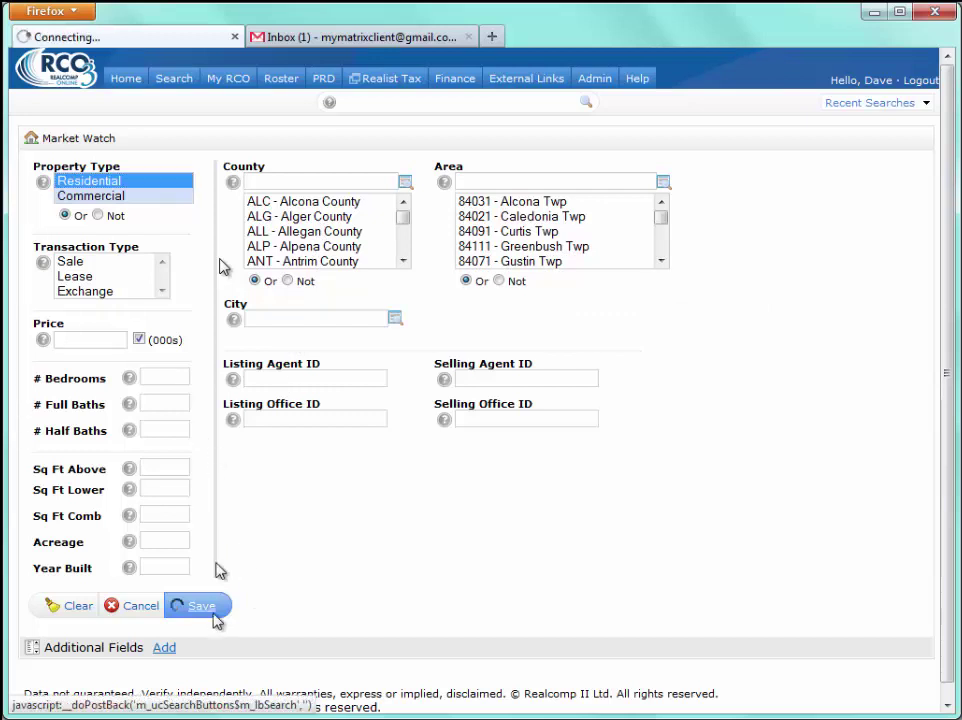